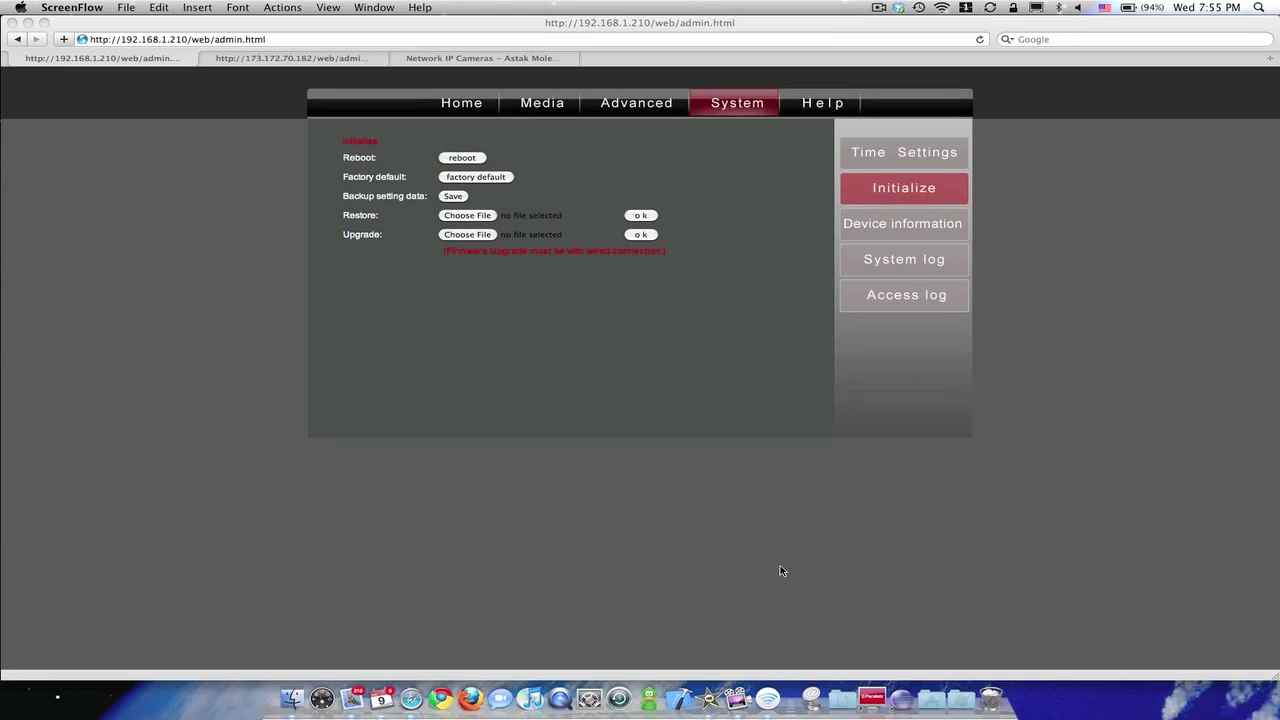
- Bring AirPort Utility forward on the base station's DHCP Clients list of connected devices
left_click(766, 692)
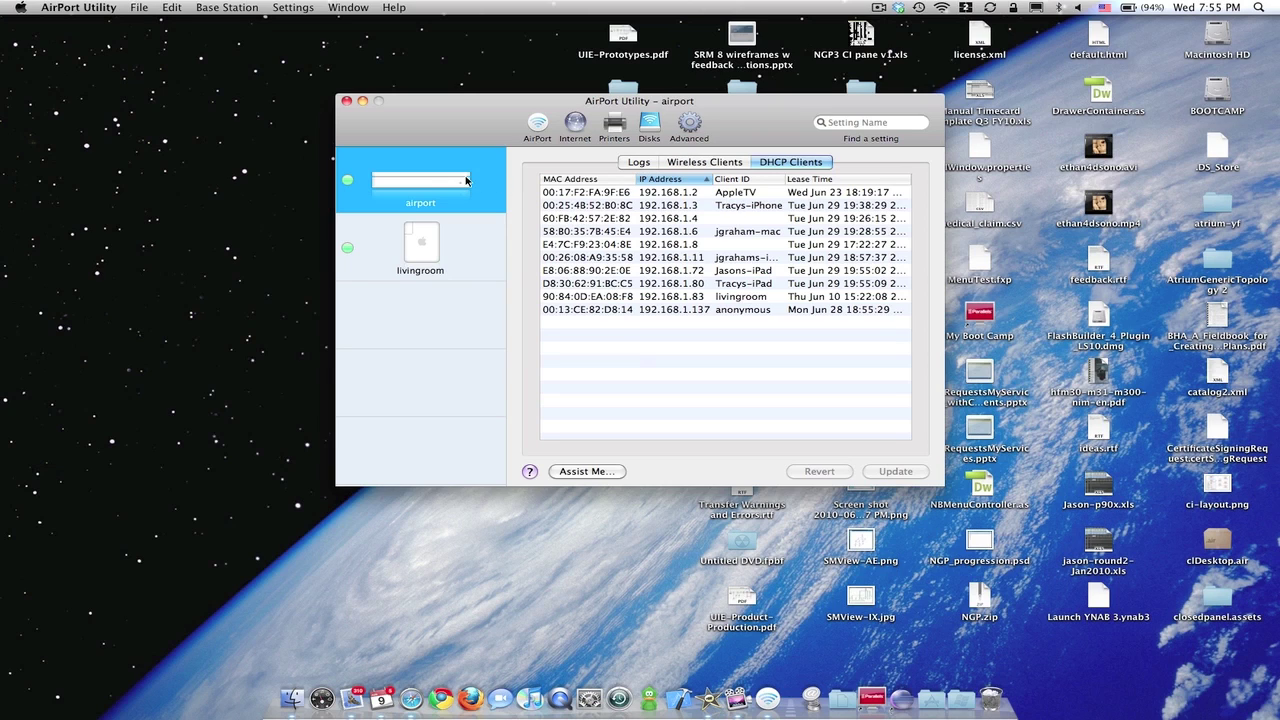
mouse_move(466, 180)
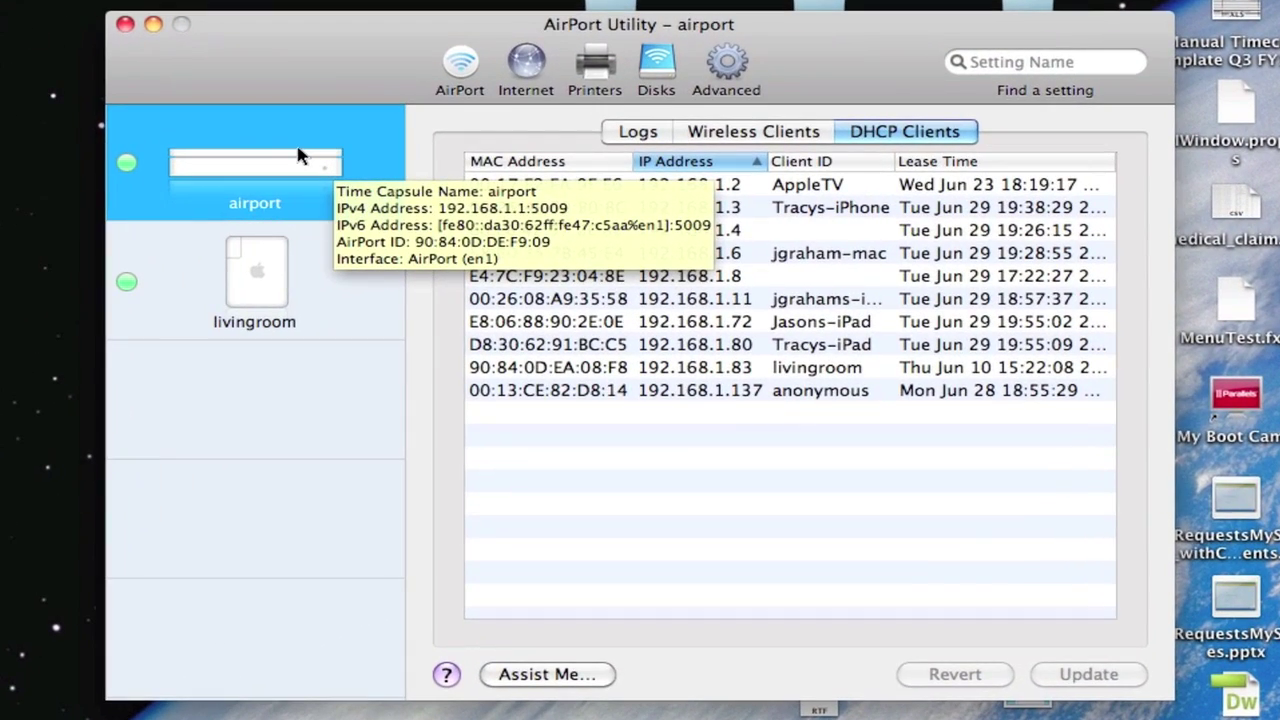
left_click(522, 64)
left_click(450, 68)
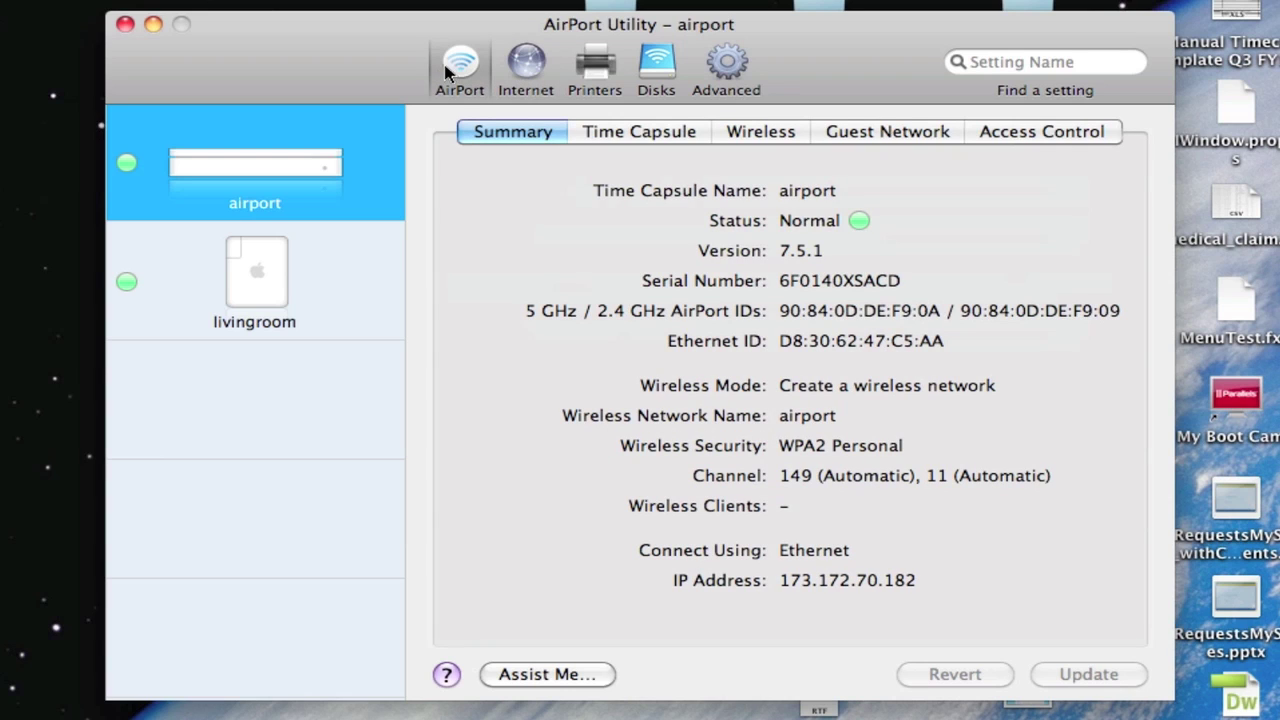
mouse_move(678, 511)
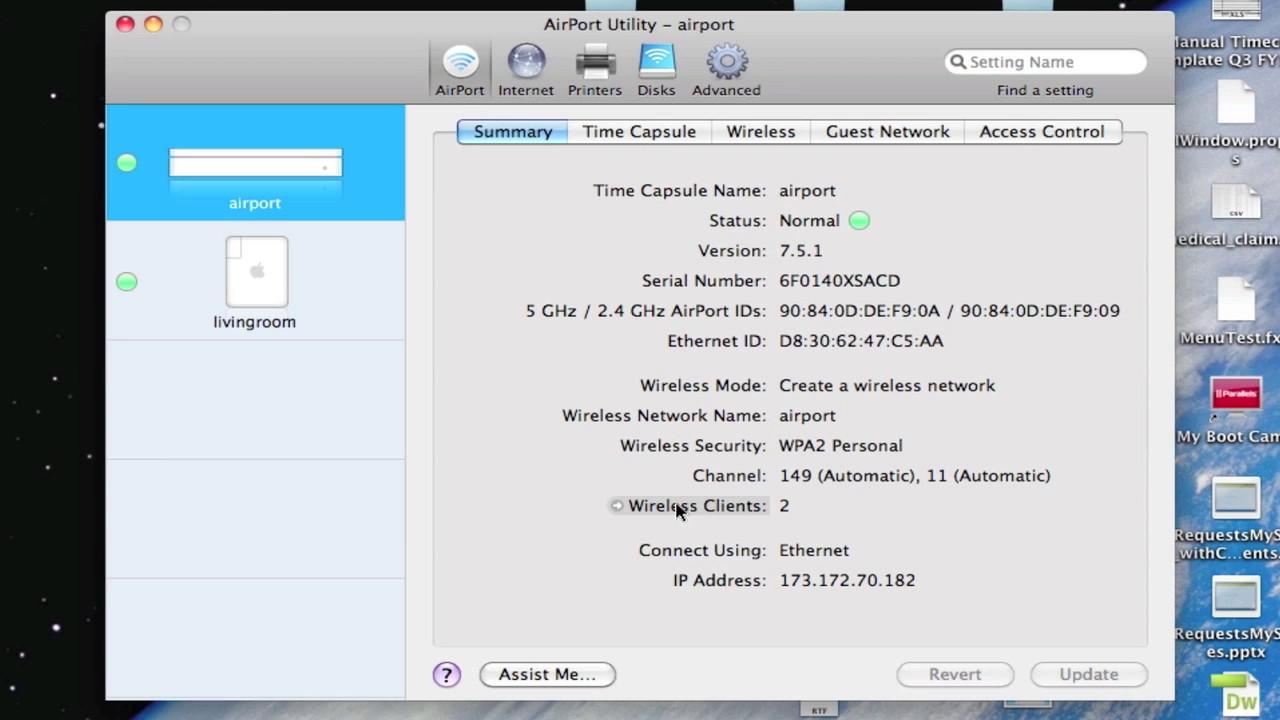
left_click(678, 511)
left_click(904, 136)
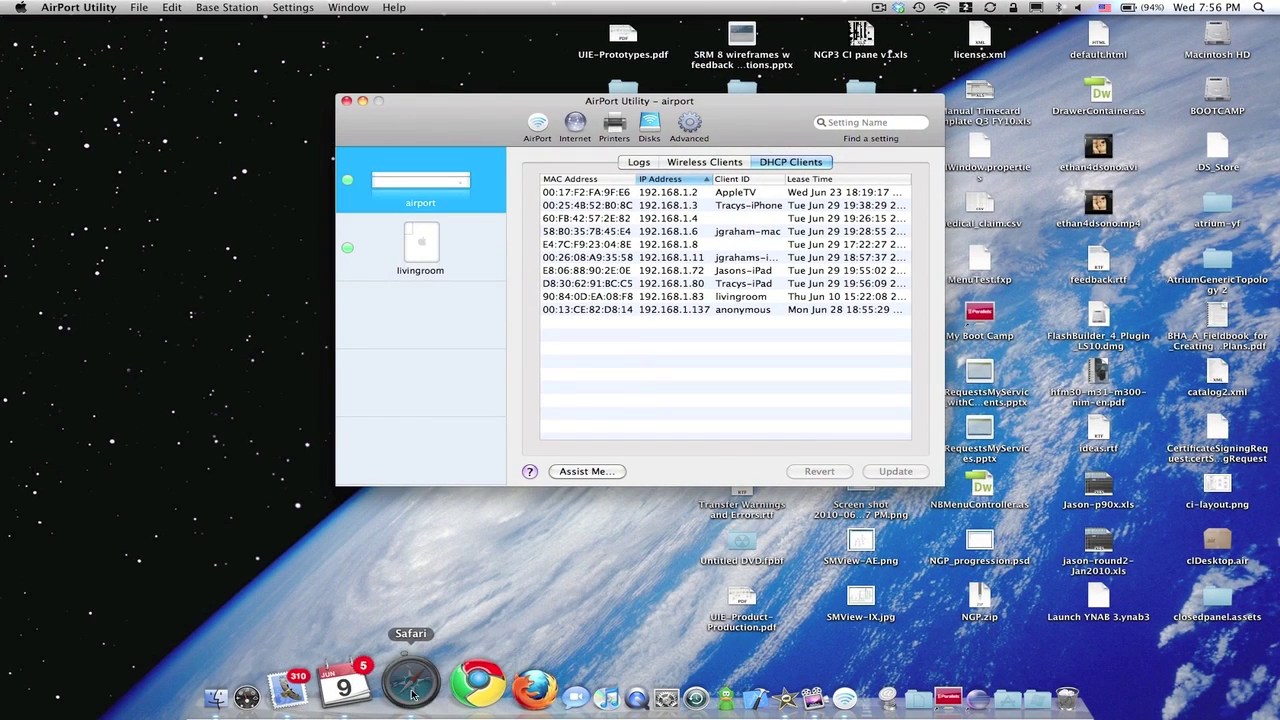
left_click(414, 688)
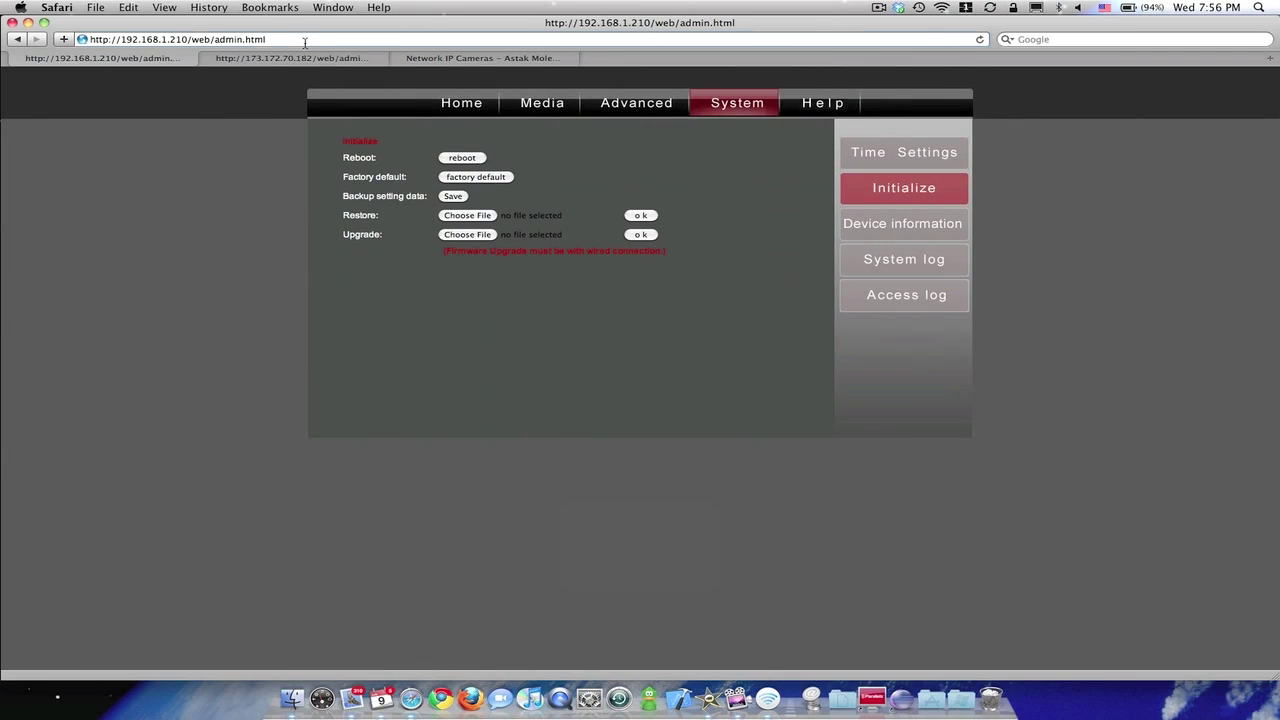
- Load the camera's web admin at 192.168.1.210 in Safari
left_click(74, 39)
type("192.168.1.210/")
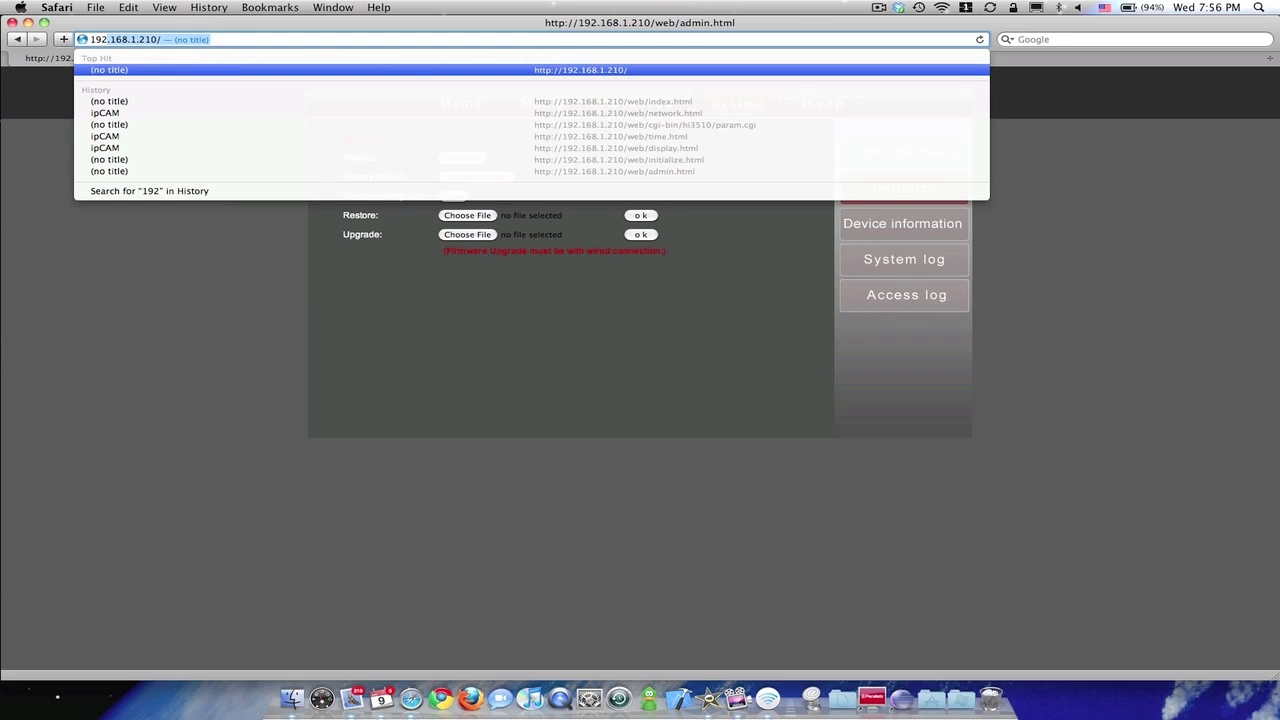
key("Return")
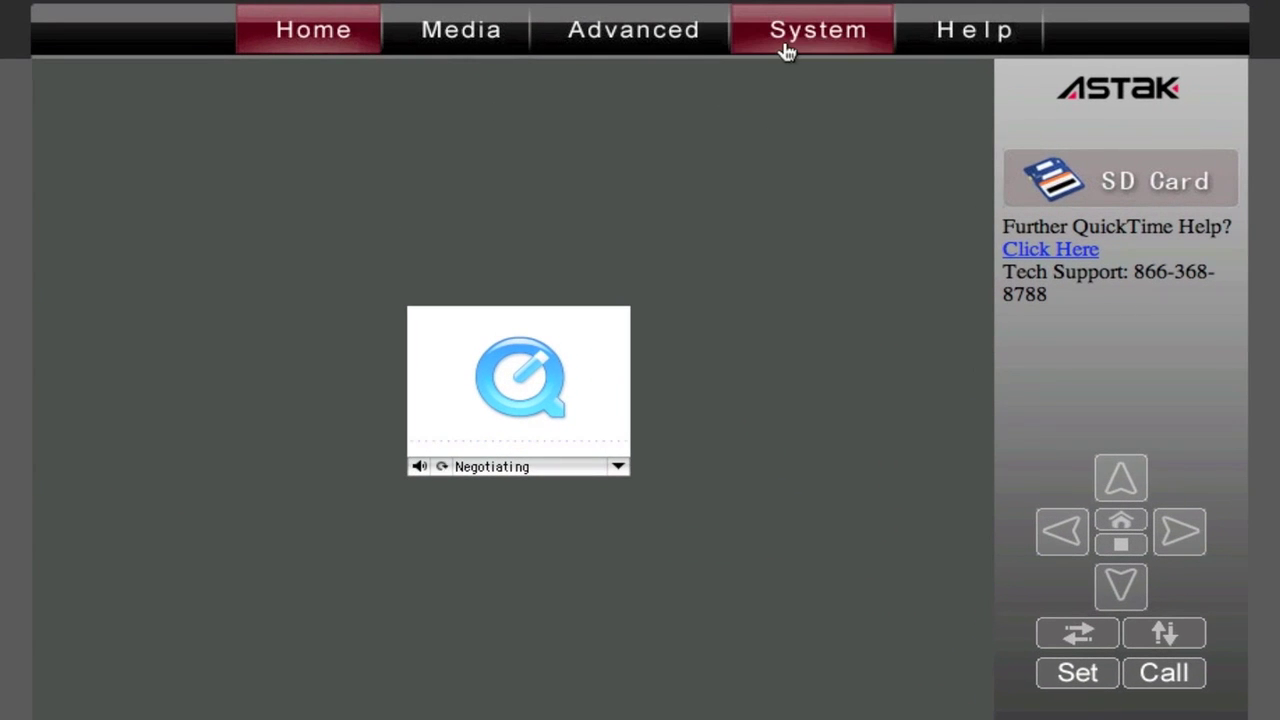
- Go to the camera's System > Initialize page, then switch to the molecamera.com website tab
left_click(780, 56)
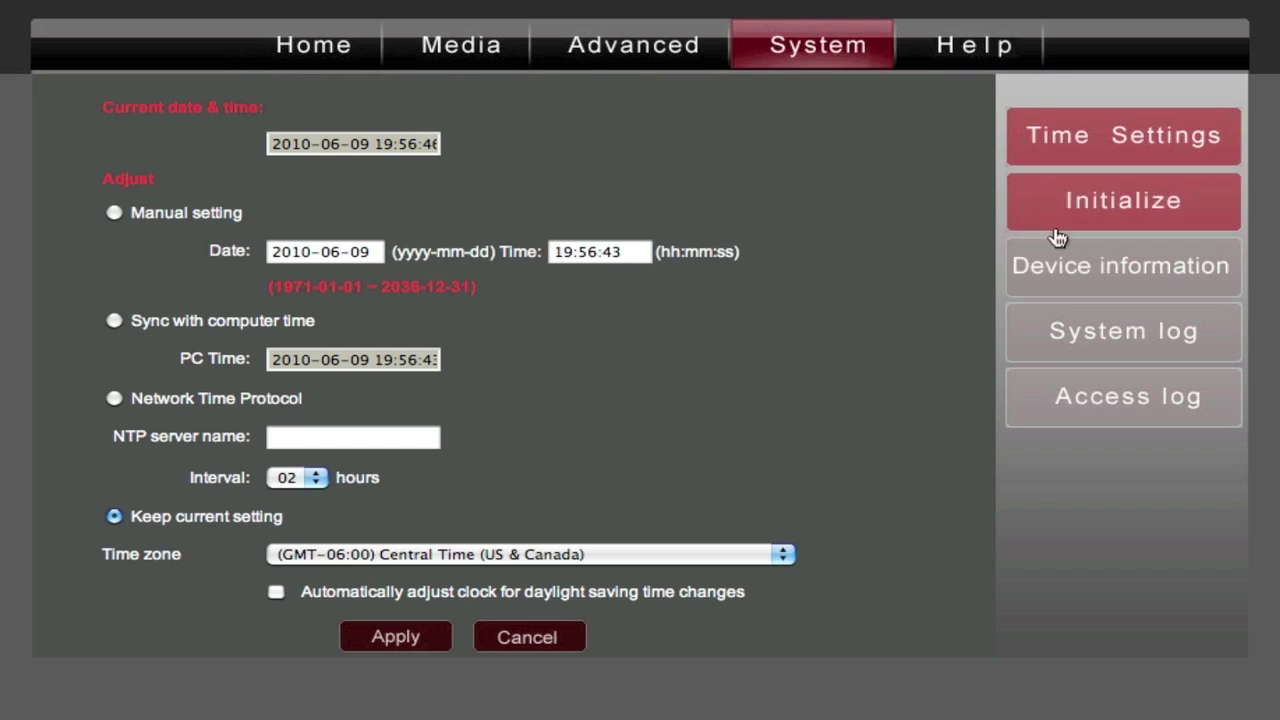
left_click(1063, 191)
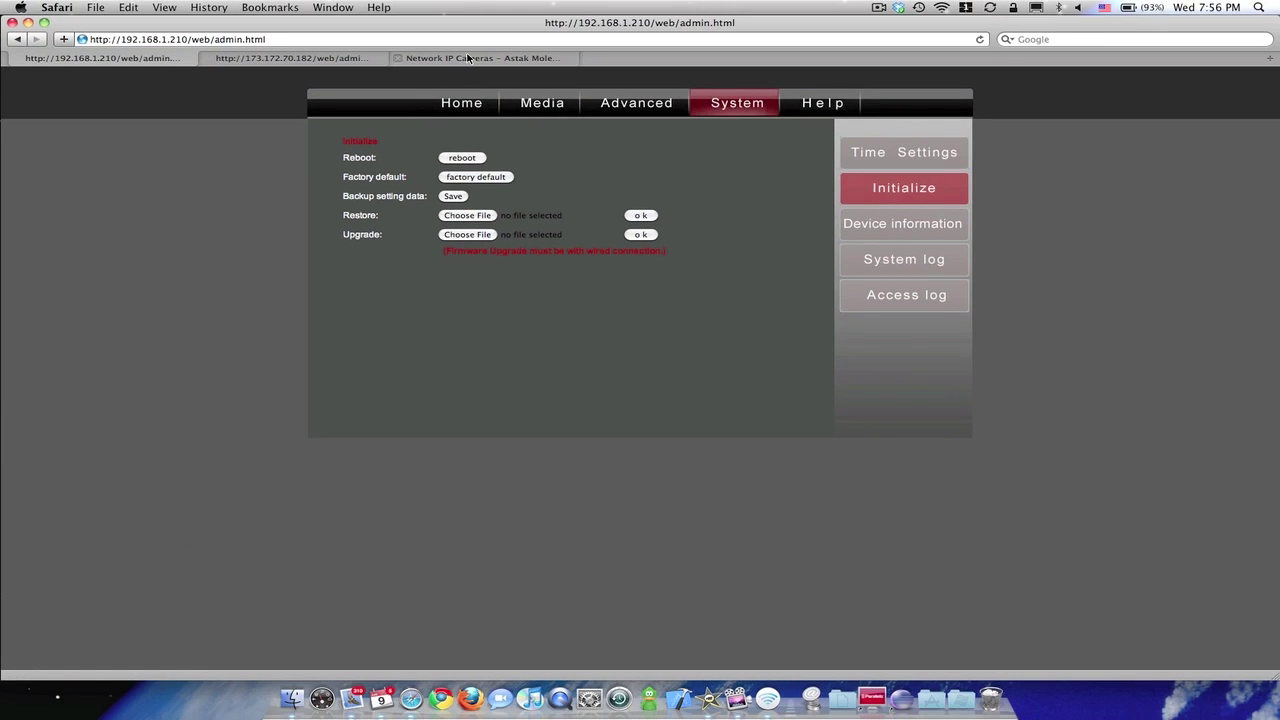
left_click(467, 58)
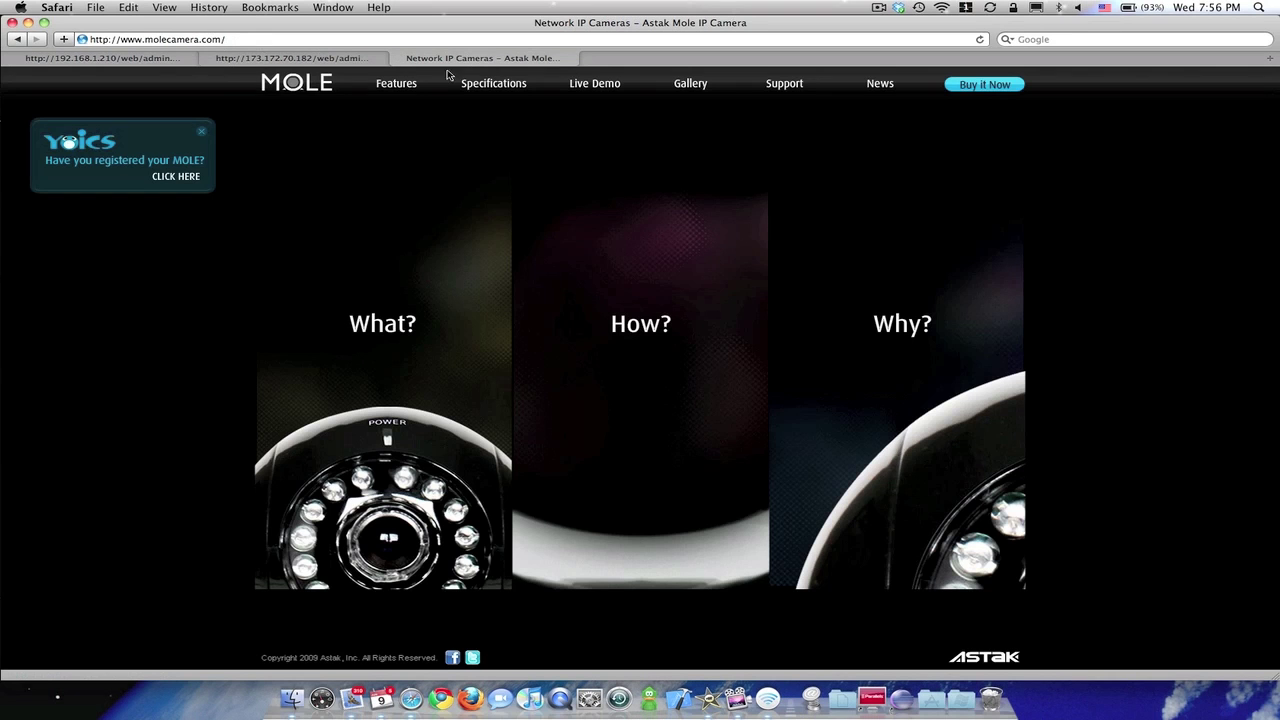
mouse_move(766, 86)
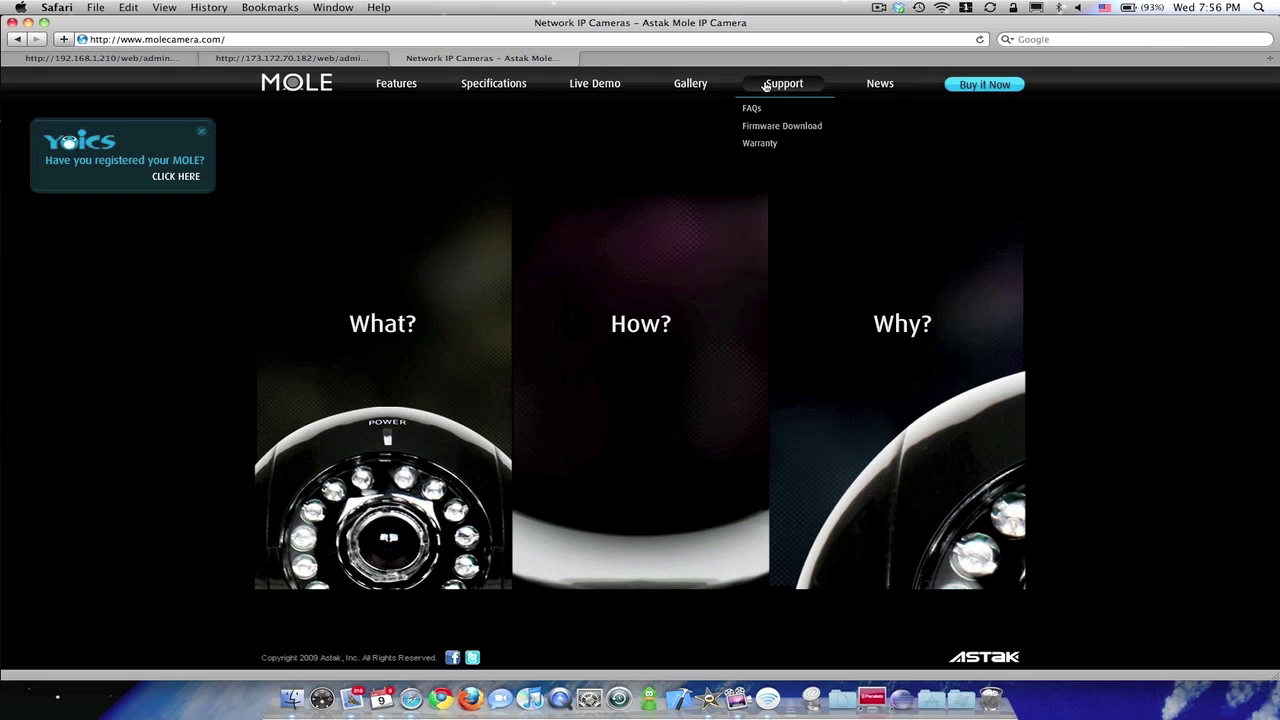
left_click(755, 129)
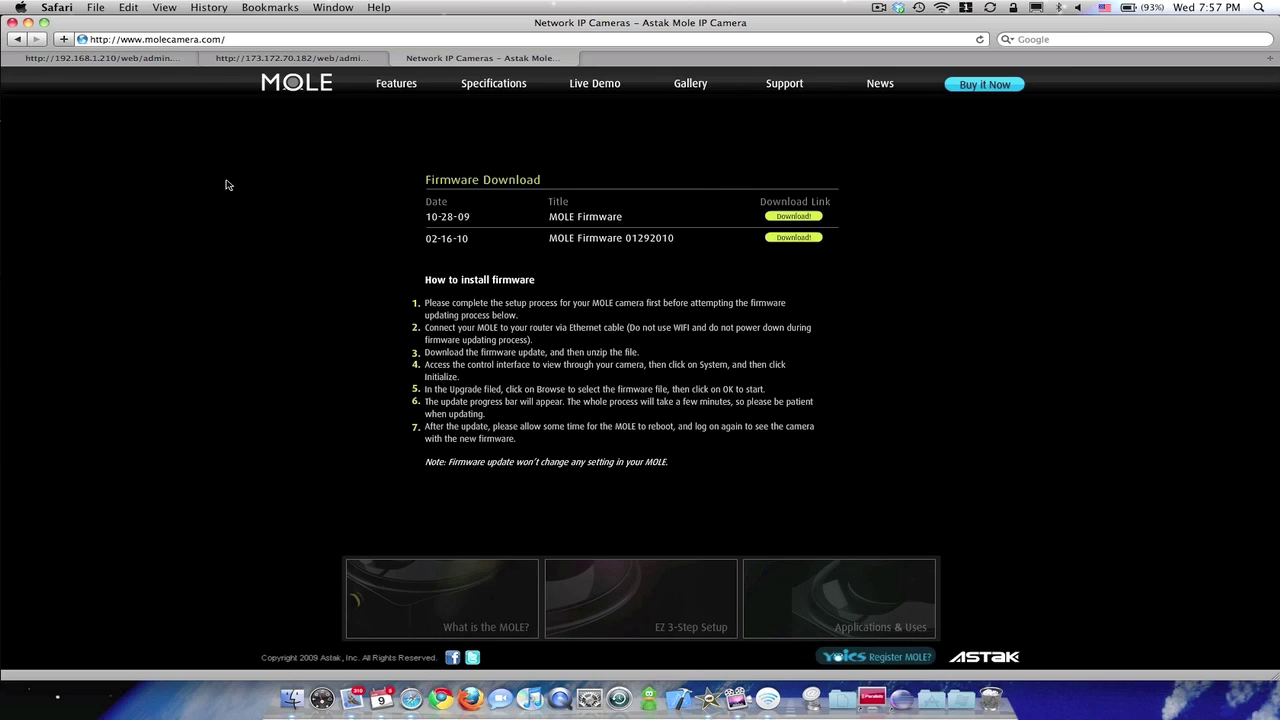
left_click(132, 60)
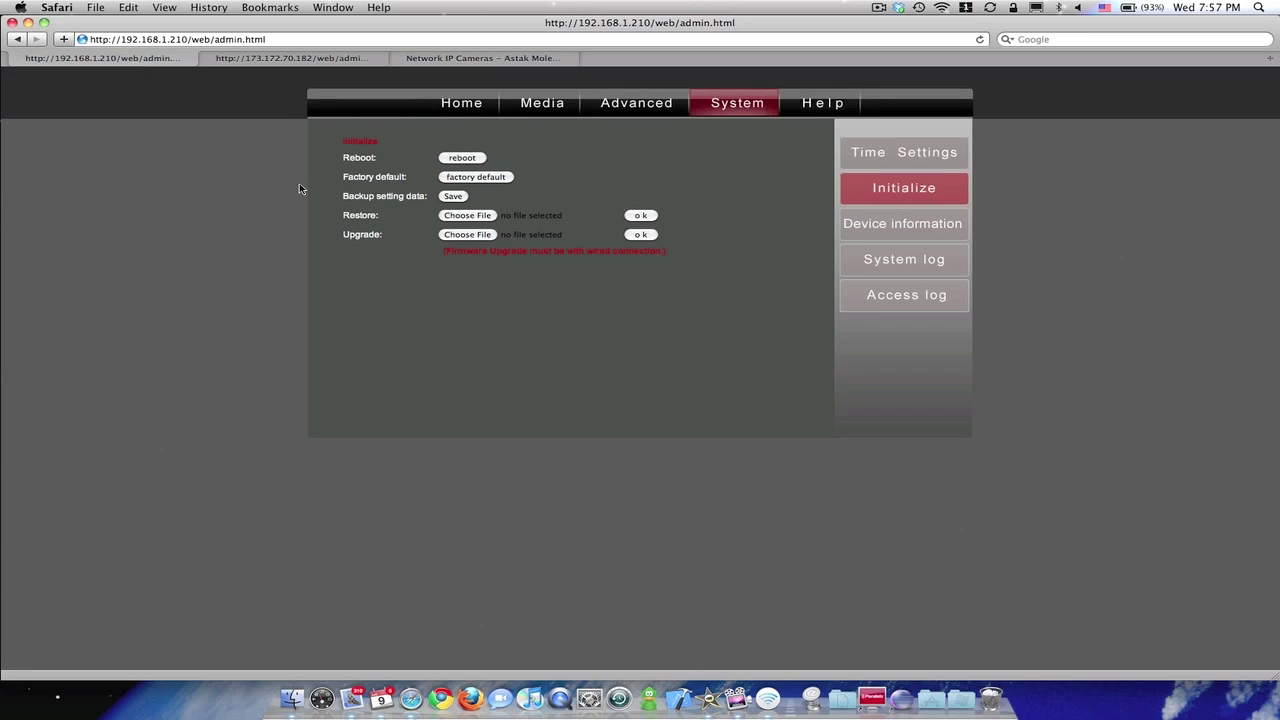
left_click(474, 235)
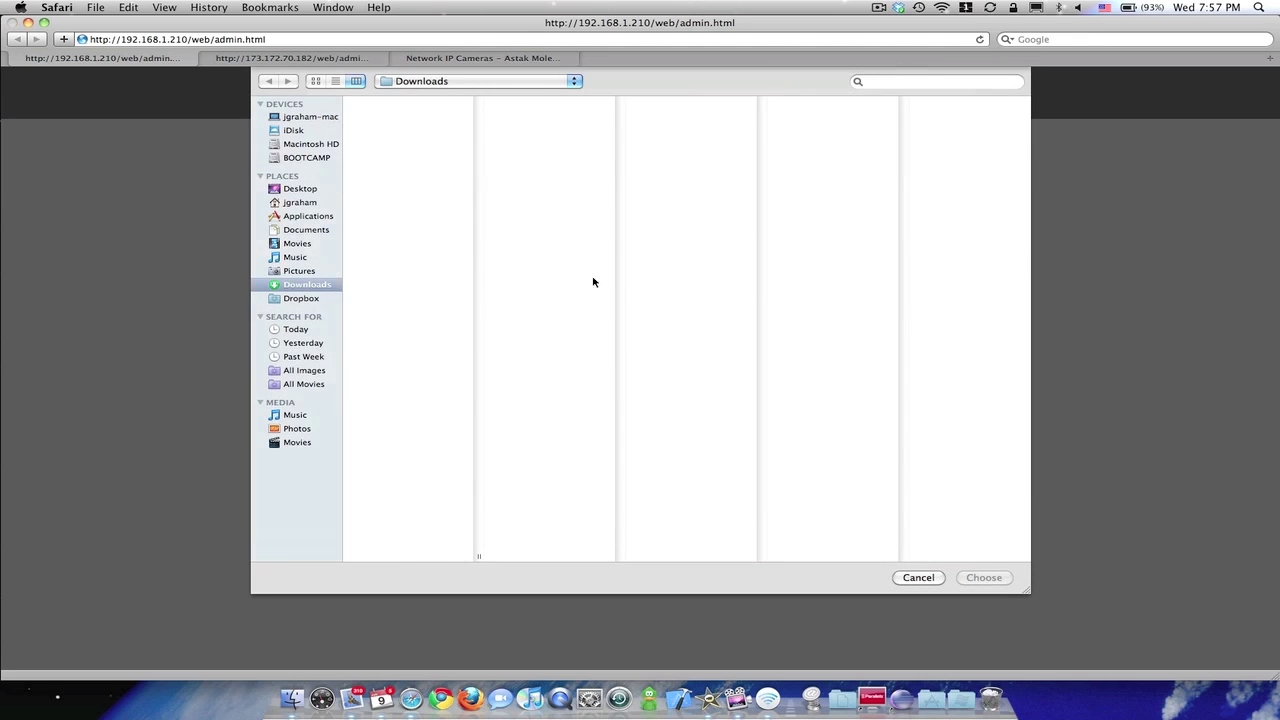
left_click(912, 578)
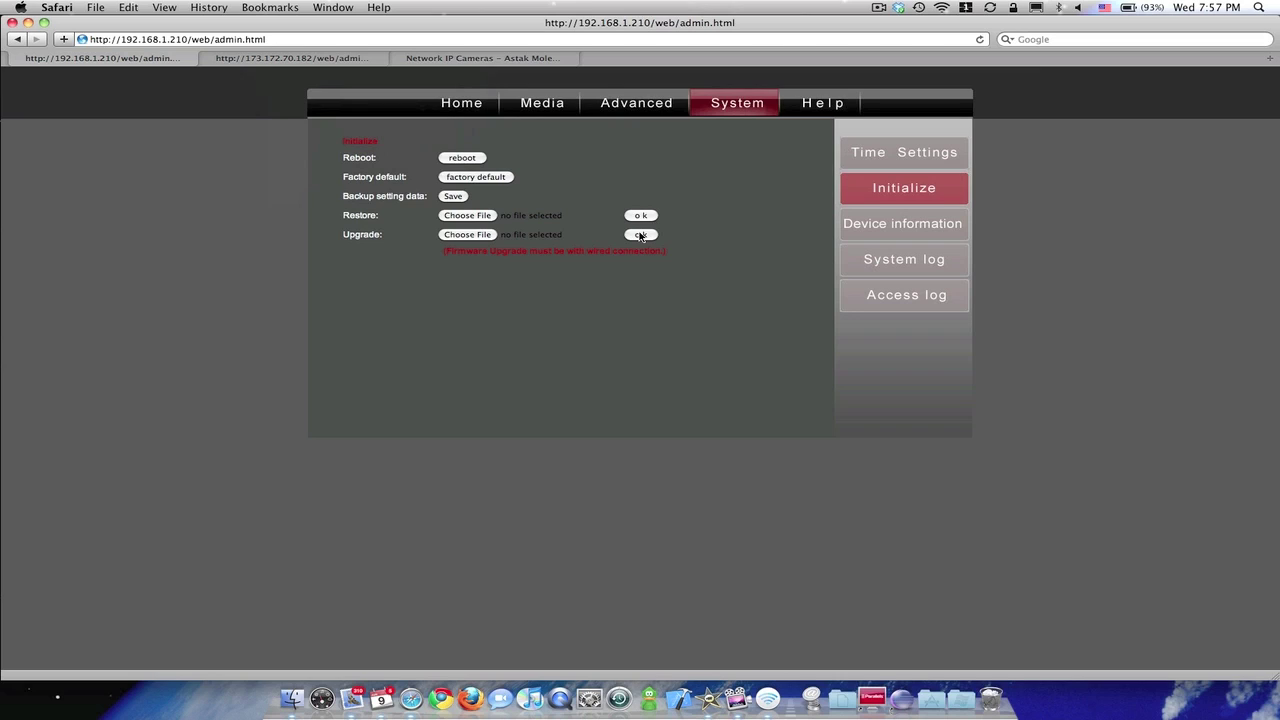
left_click(641, 110)
- Keep the camera's IP configuration type at Fixed IP Address, then open the base station's Internet settings
scroll(630, 190, "down", 3)
scroll(627, 195, "up", 3)
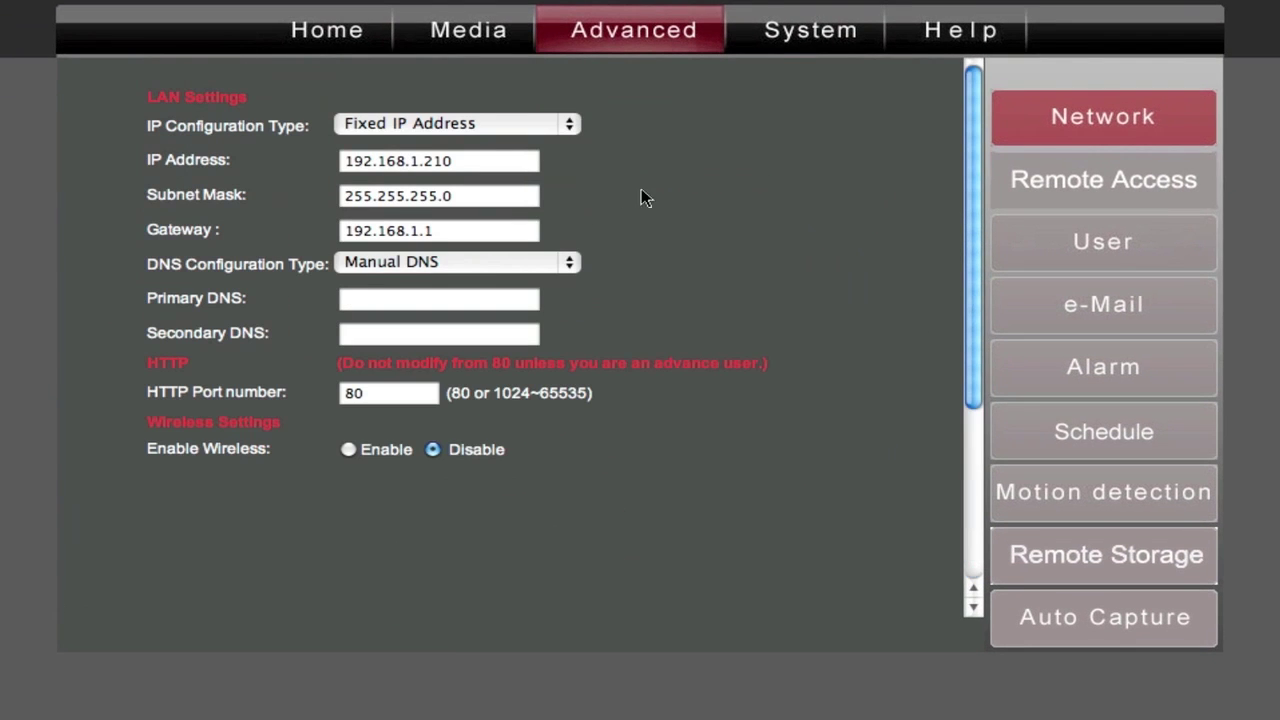
left_click(451, 124)
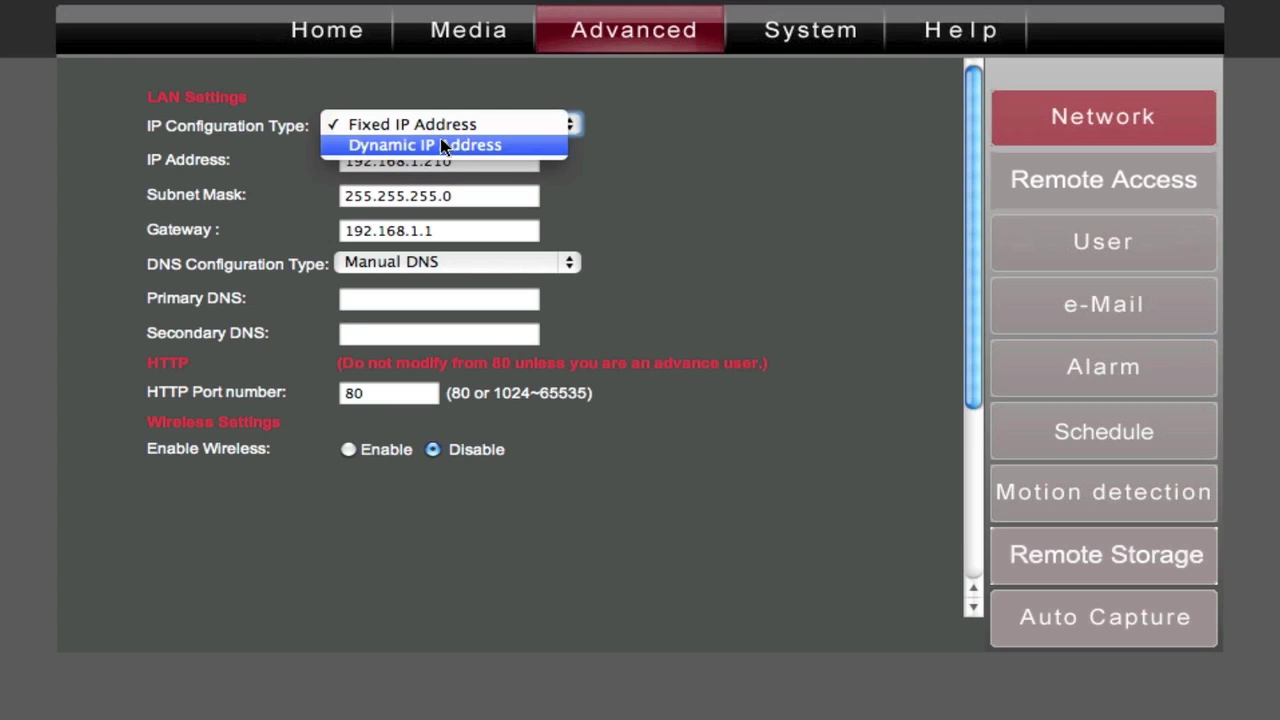
left_click(441, 125)
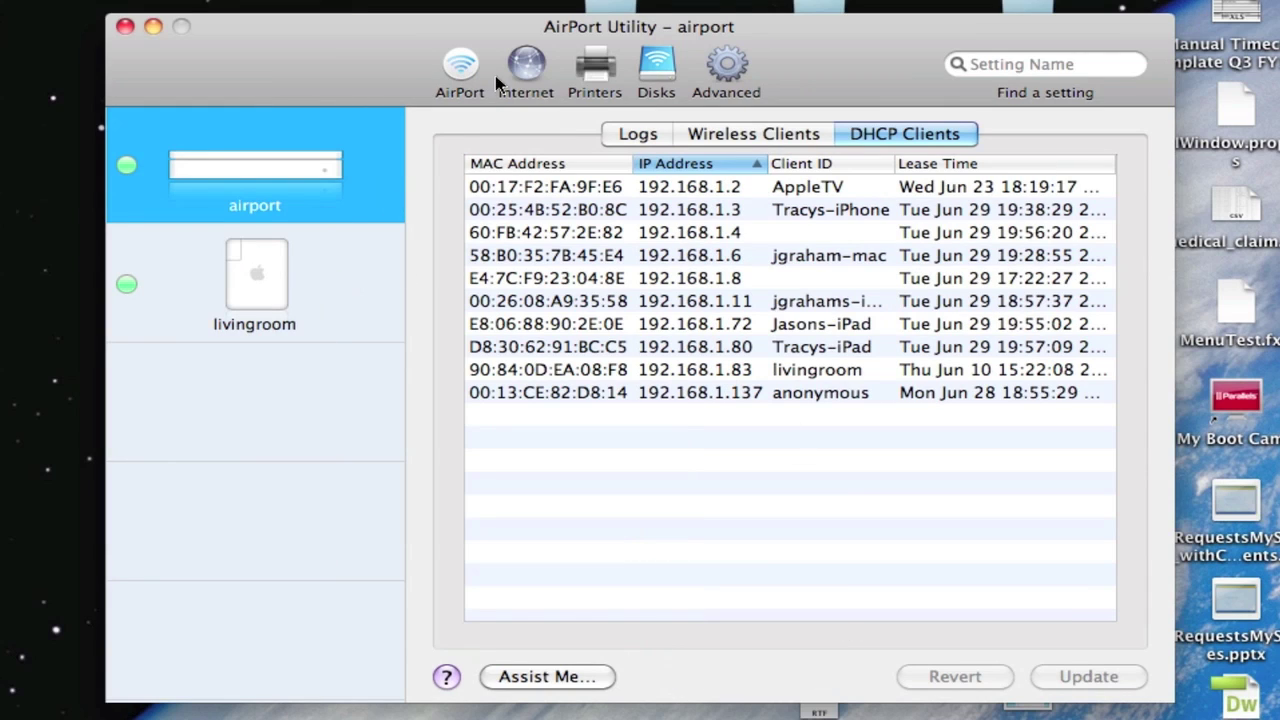
left_click(524, 72)
- Show the base station's DHCP address range in AirPort Utility
left_click(889, 133)
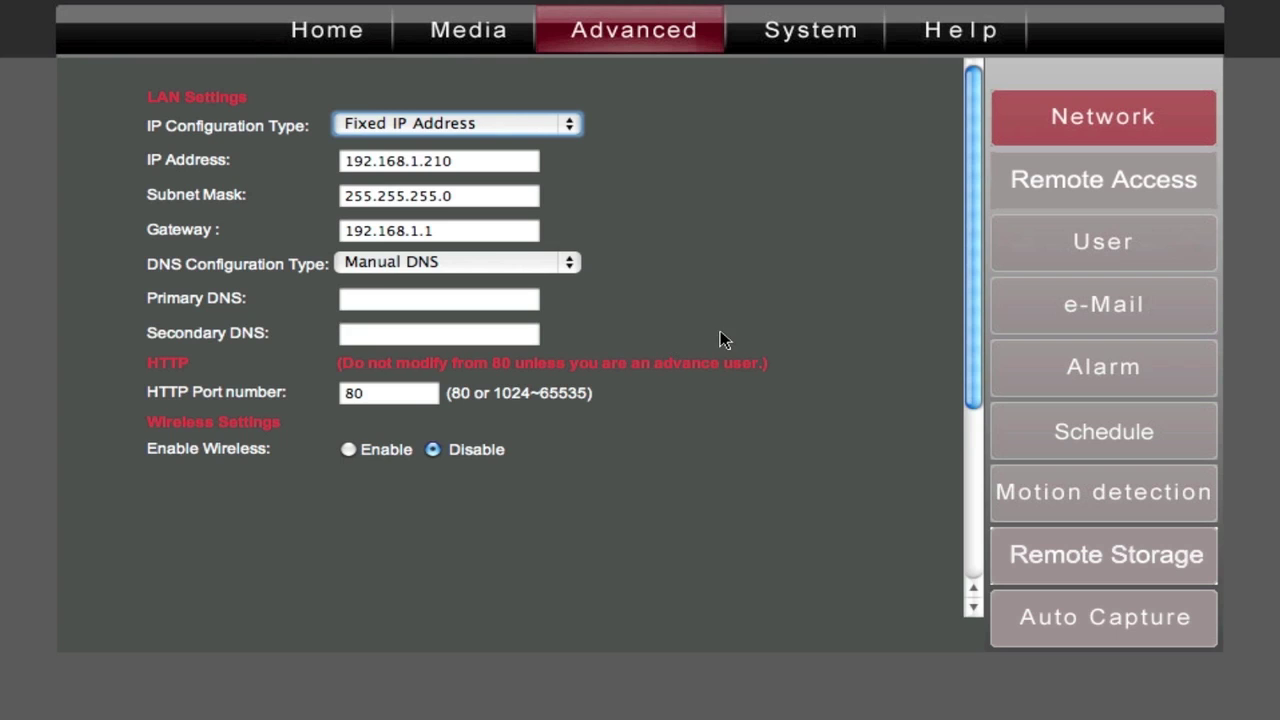
scroll(721, 496, "down", 5)
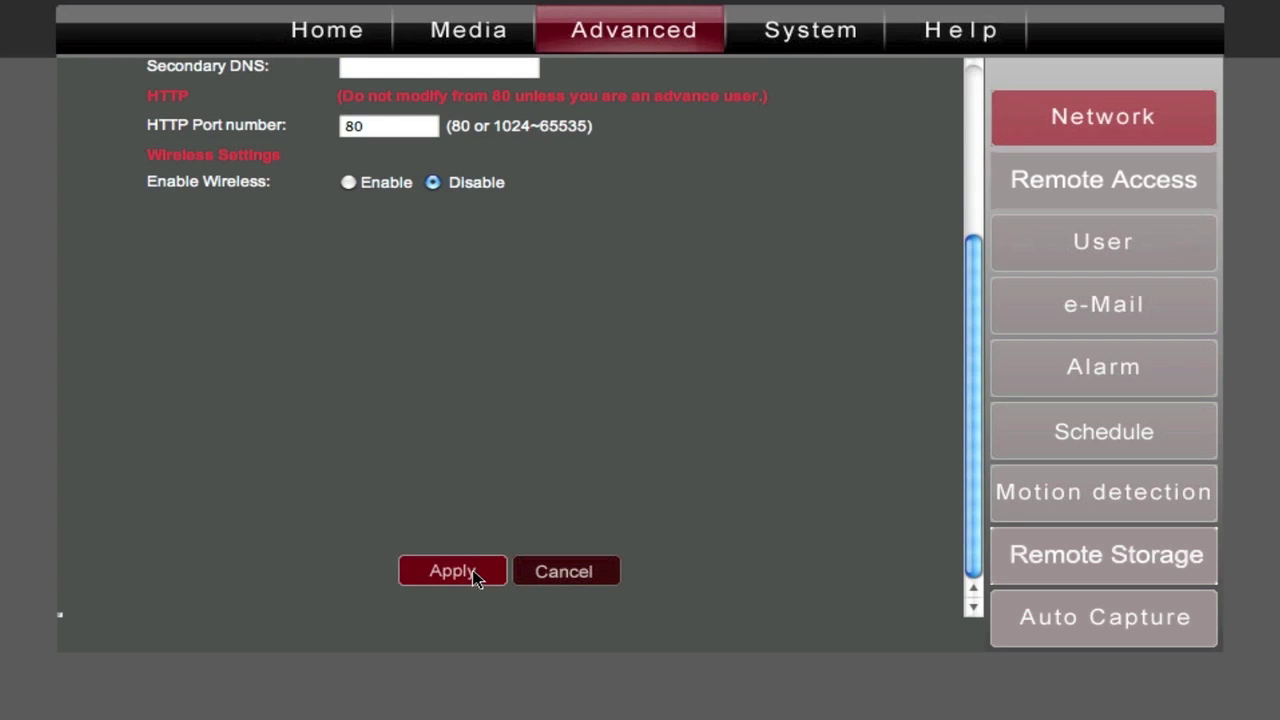
scroll(472, 580, "up", 5)
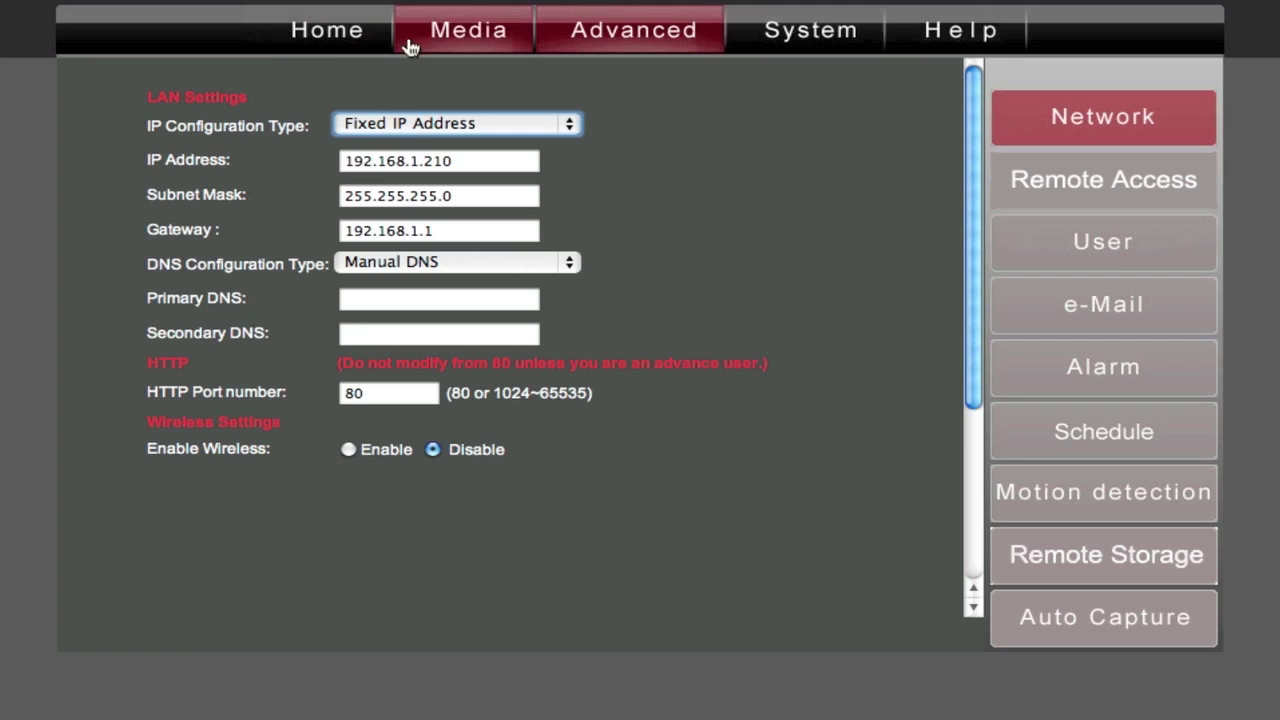
left_click(449, 34)
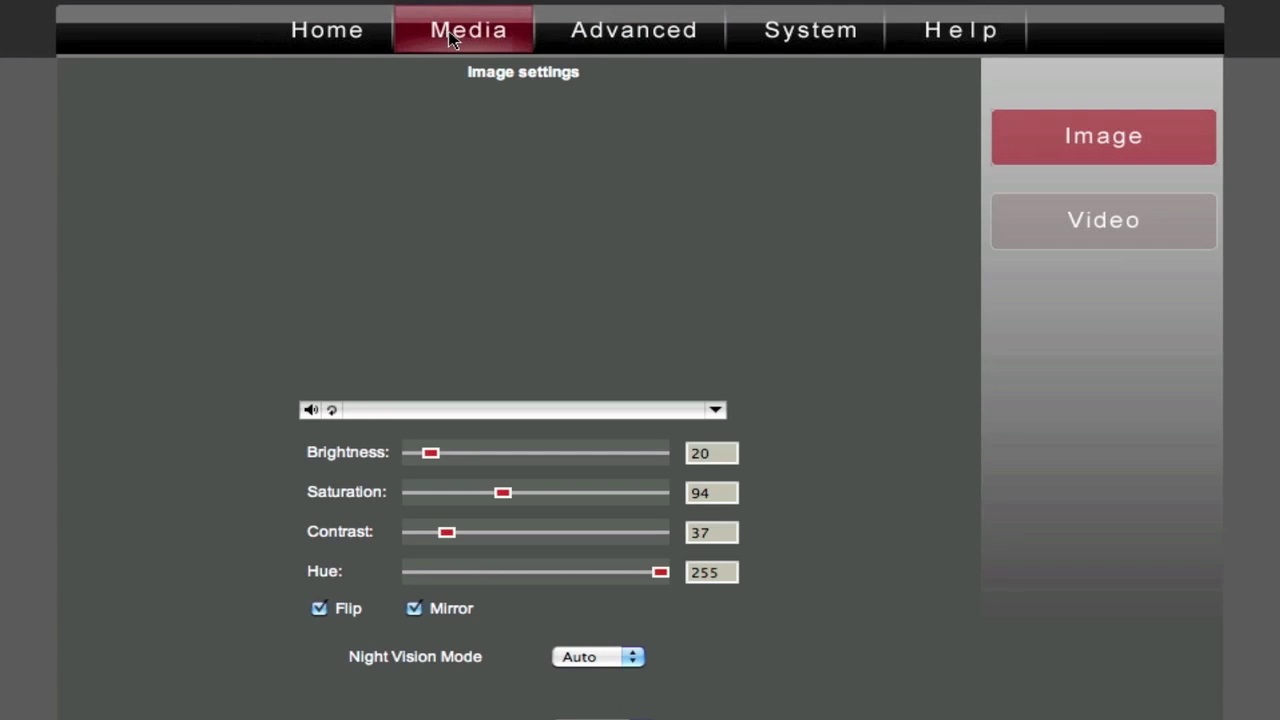
left_click(1050, 232)
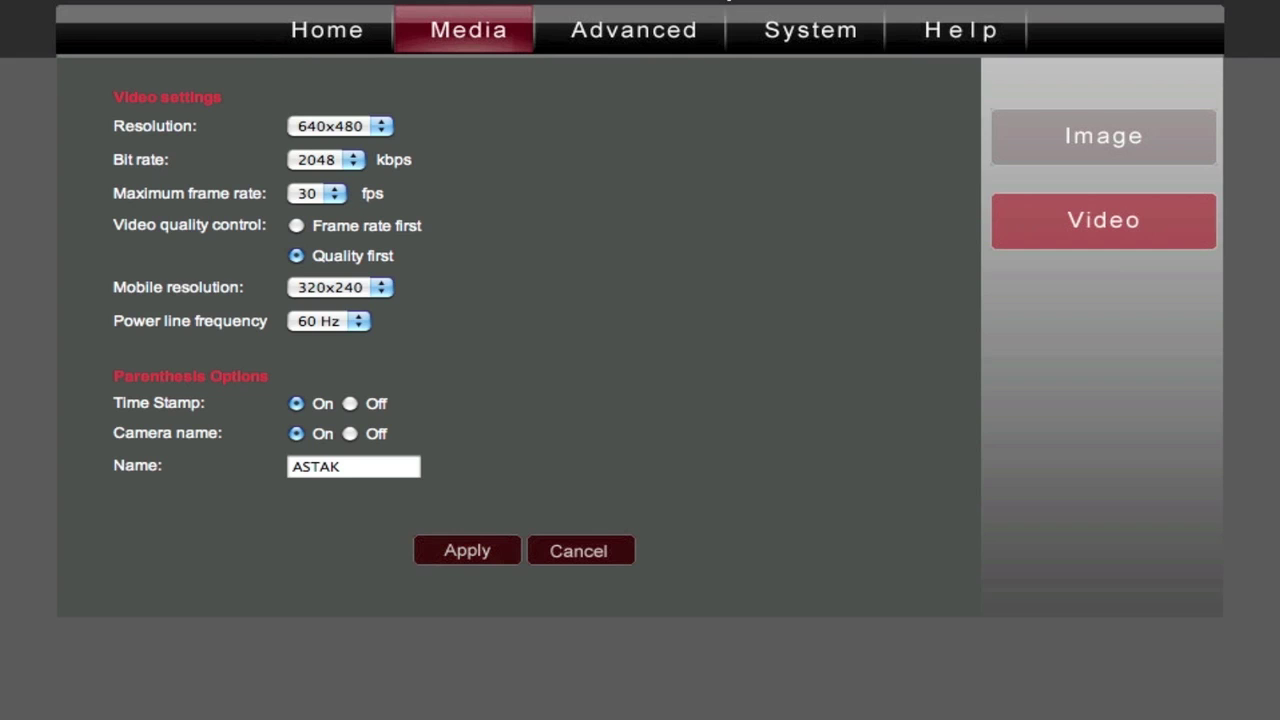
left_click(622, 38)
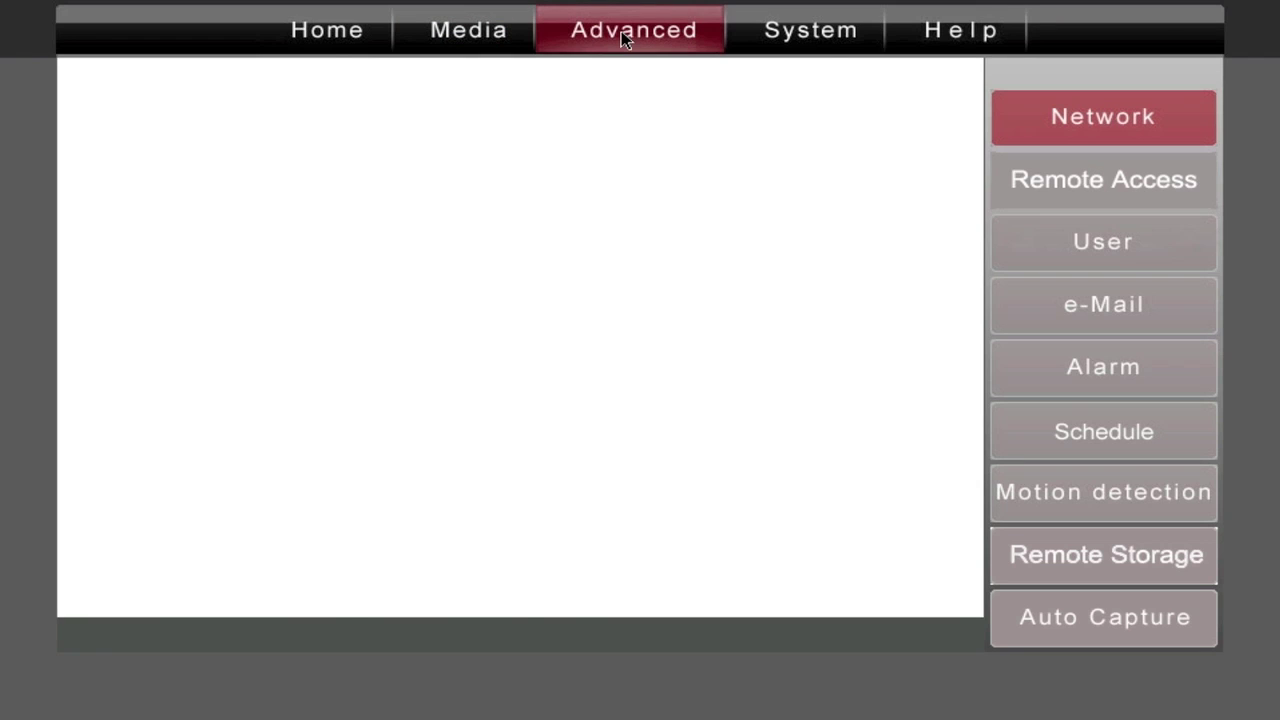
- Open the NAT port mapping configuration and select the Personal Web Sharing entry
scroll(698, 382, "up", 5)
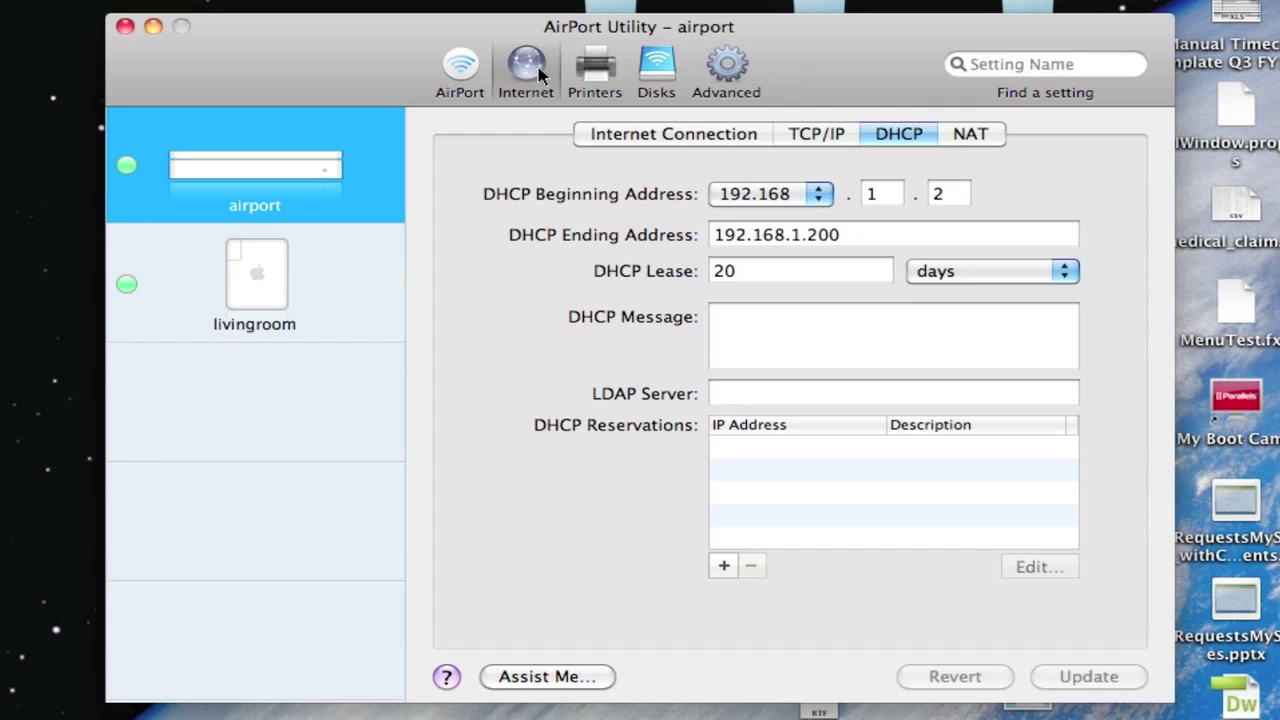
left_click(960, 140)
left_click(788, 342)
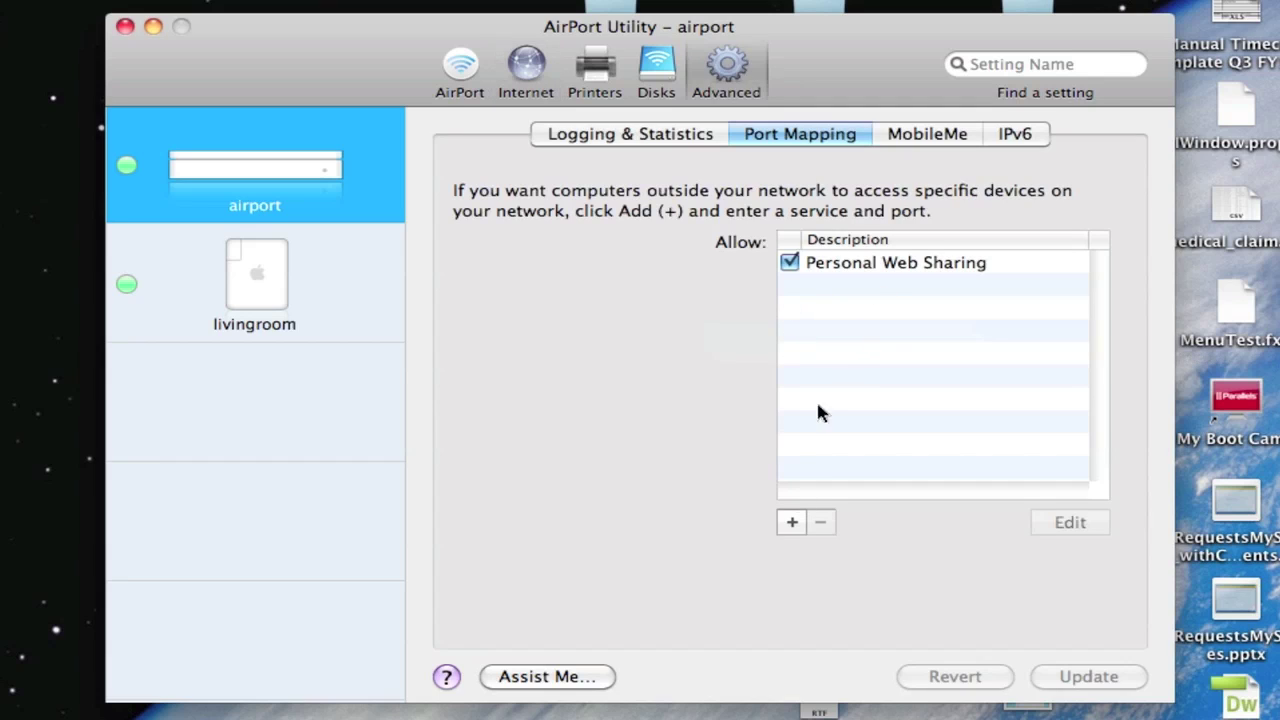
left_click(899, 270)
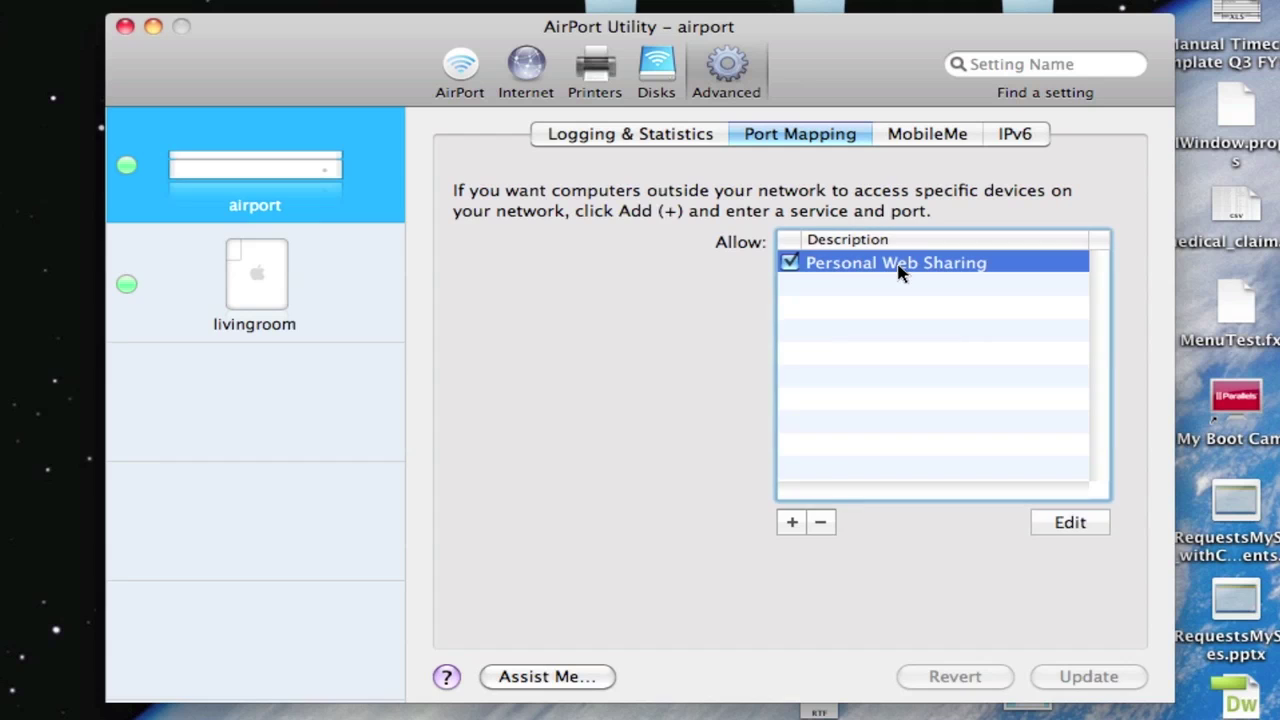
left_click(1067, 530)
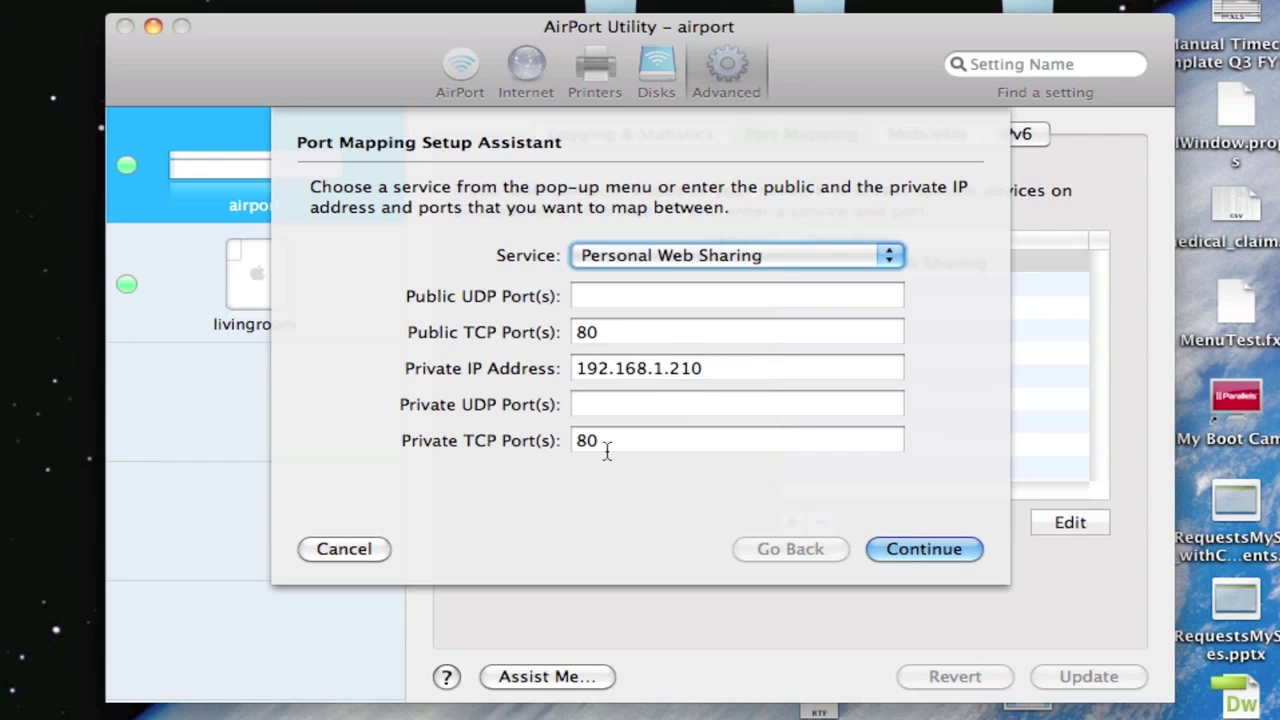
left_click(344, 549)
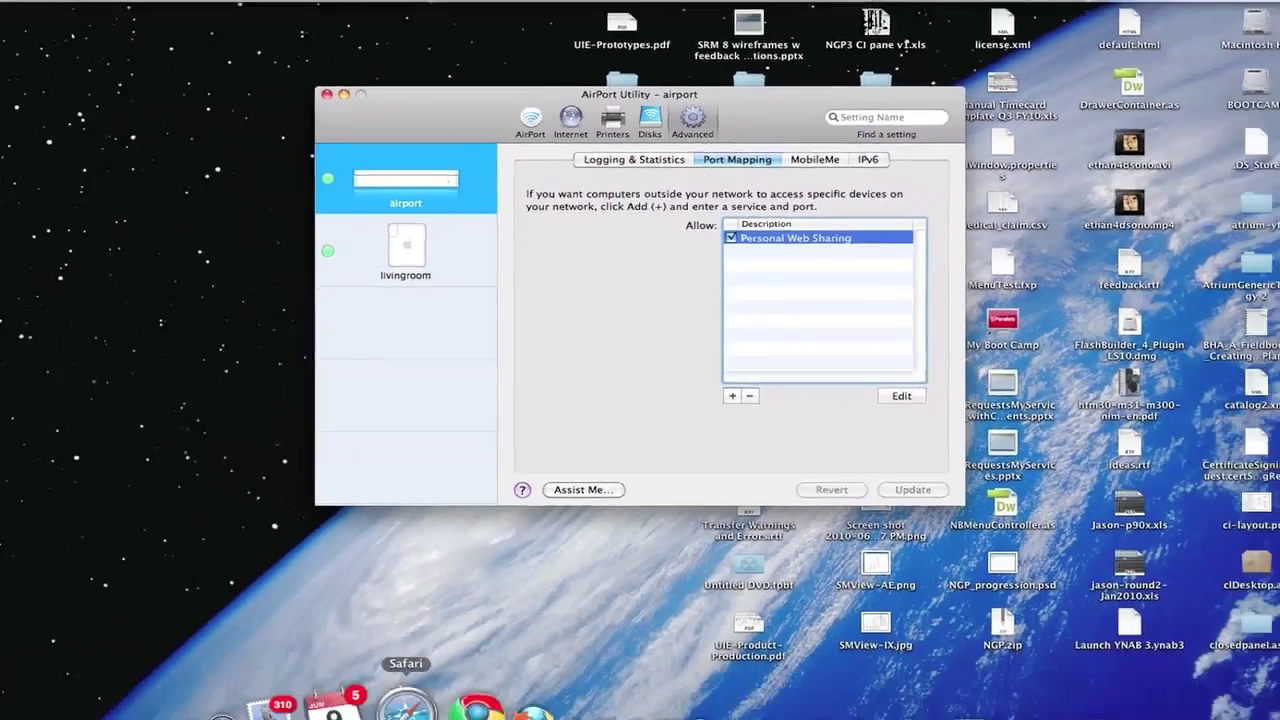
left_click(410, 690)
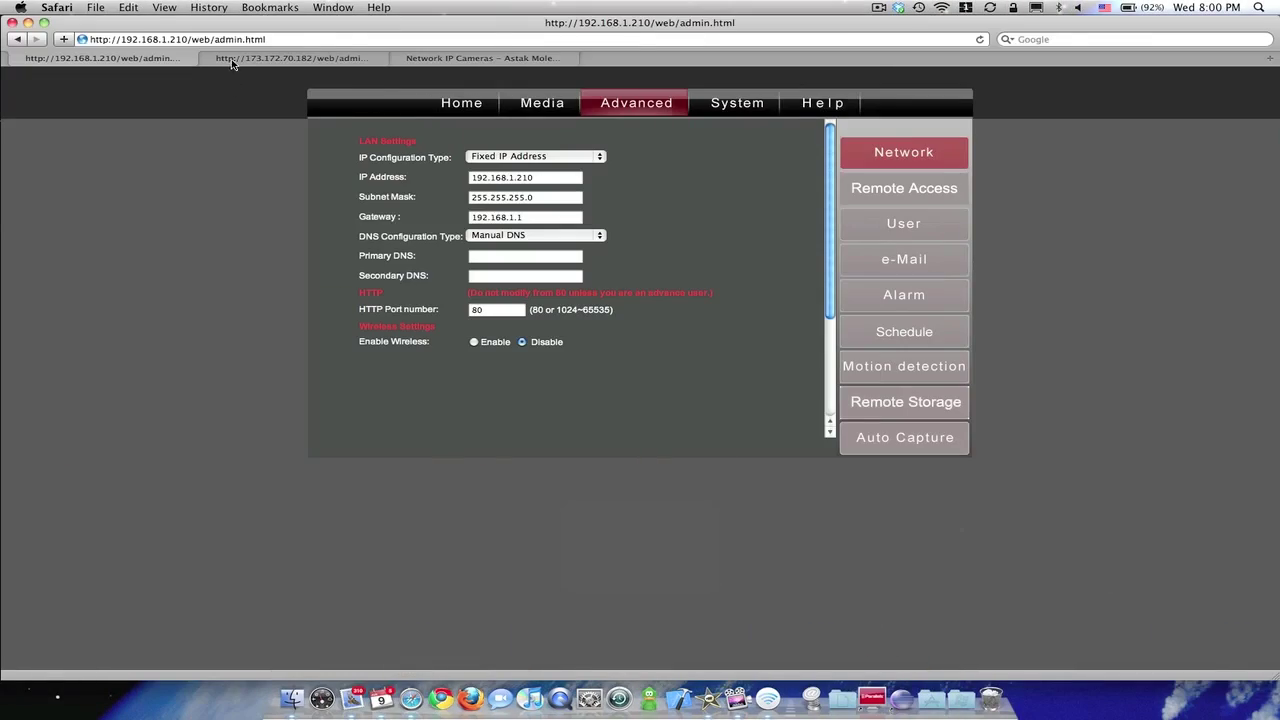
left_click(242, 60)
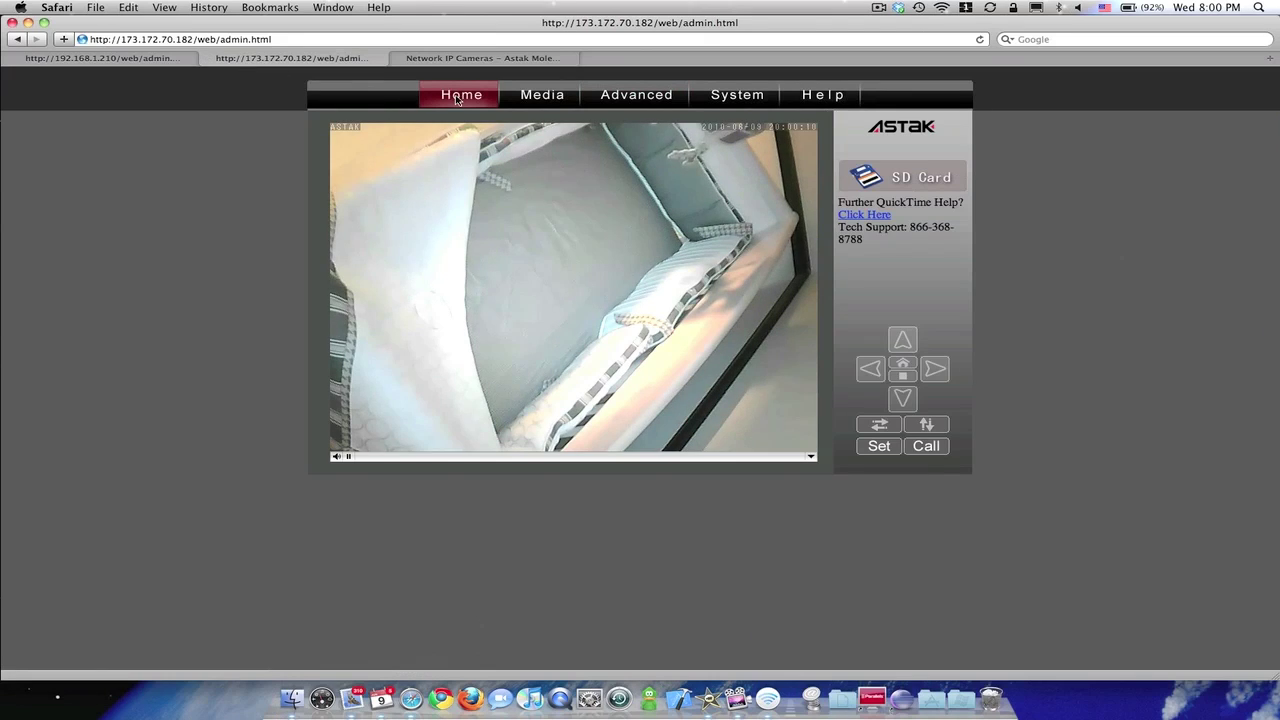
left_click(980, 39)
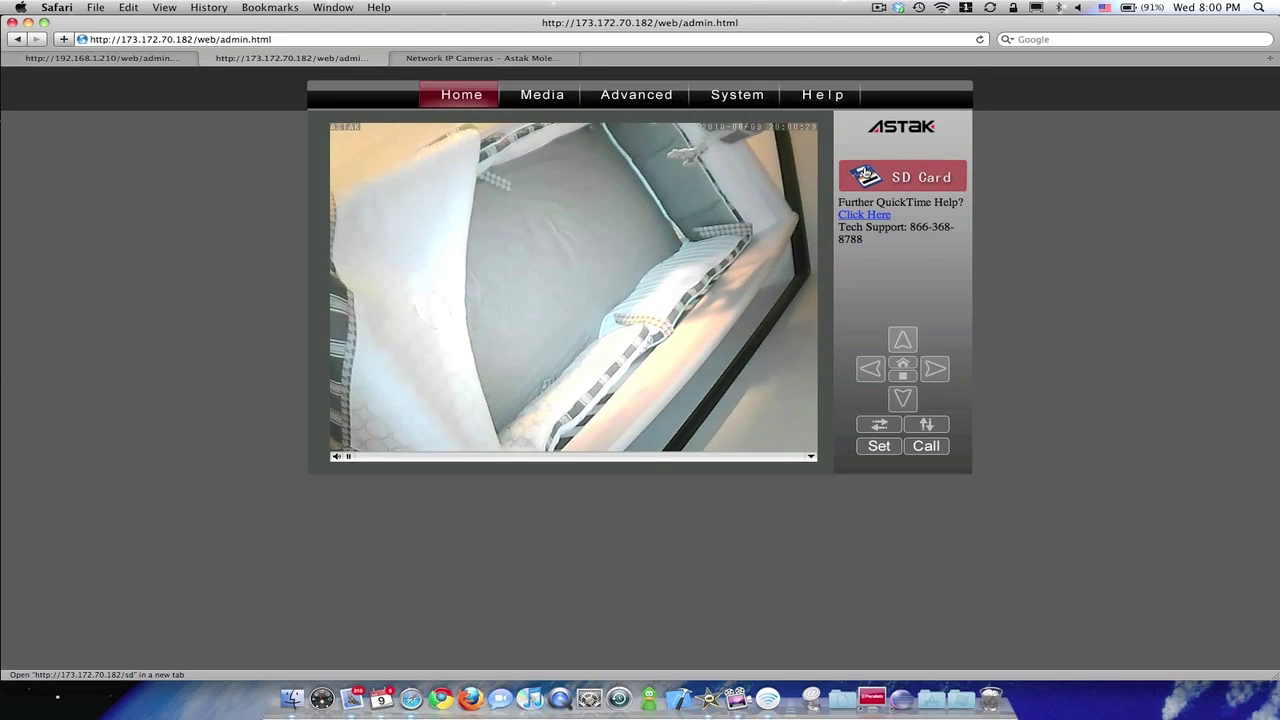
- Open the camera's User page under System > Advanced showing admin, user and guest login settings
left_click(719, 98)
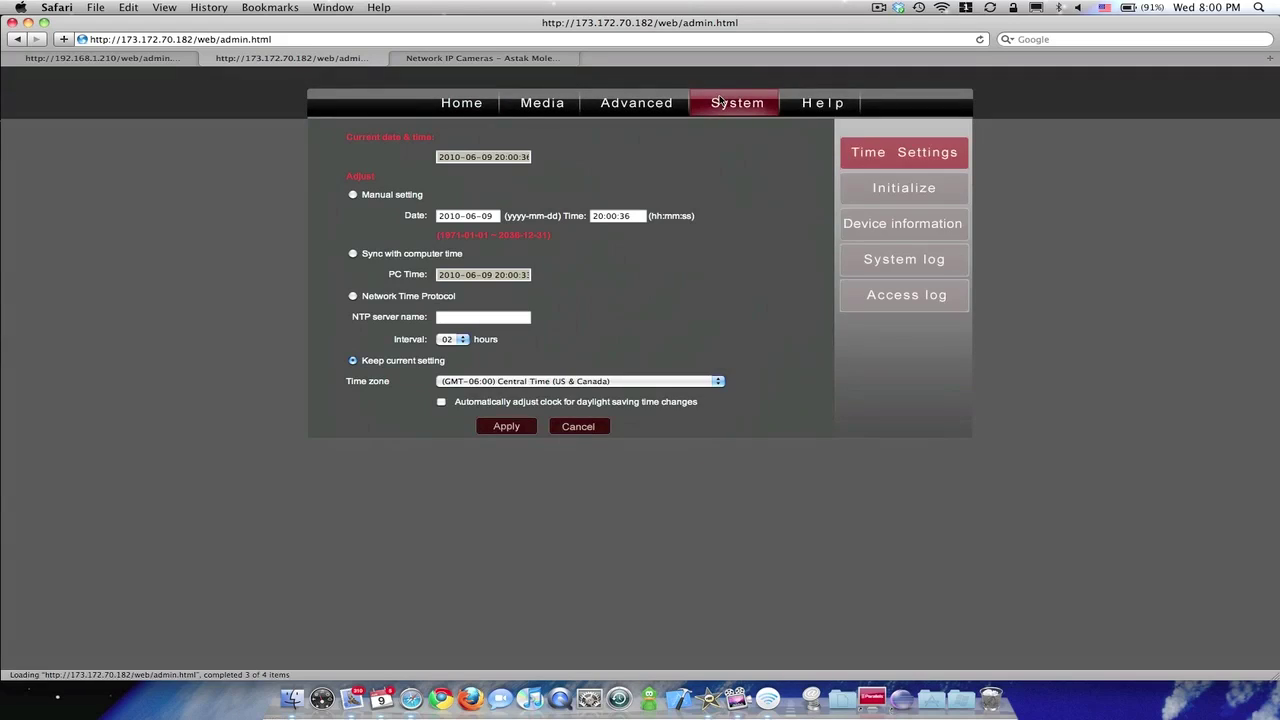
left_click(633, 104)
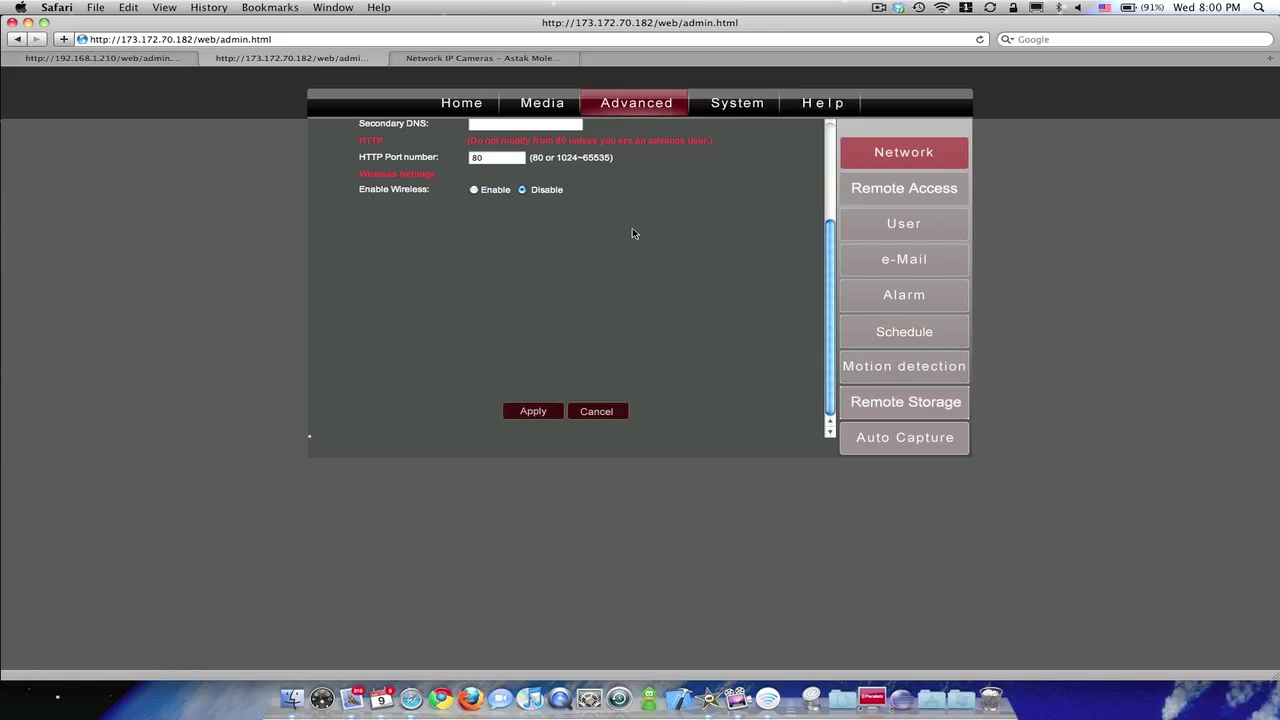
scroll(632, 230, "up", 3)
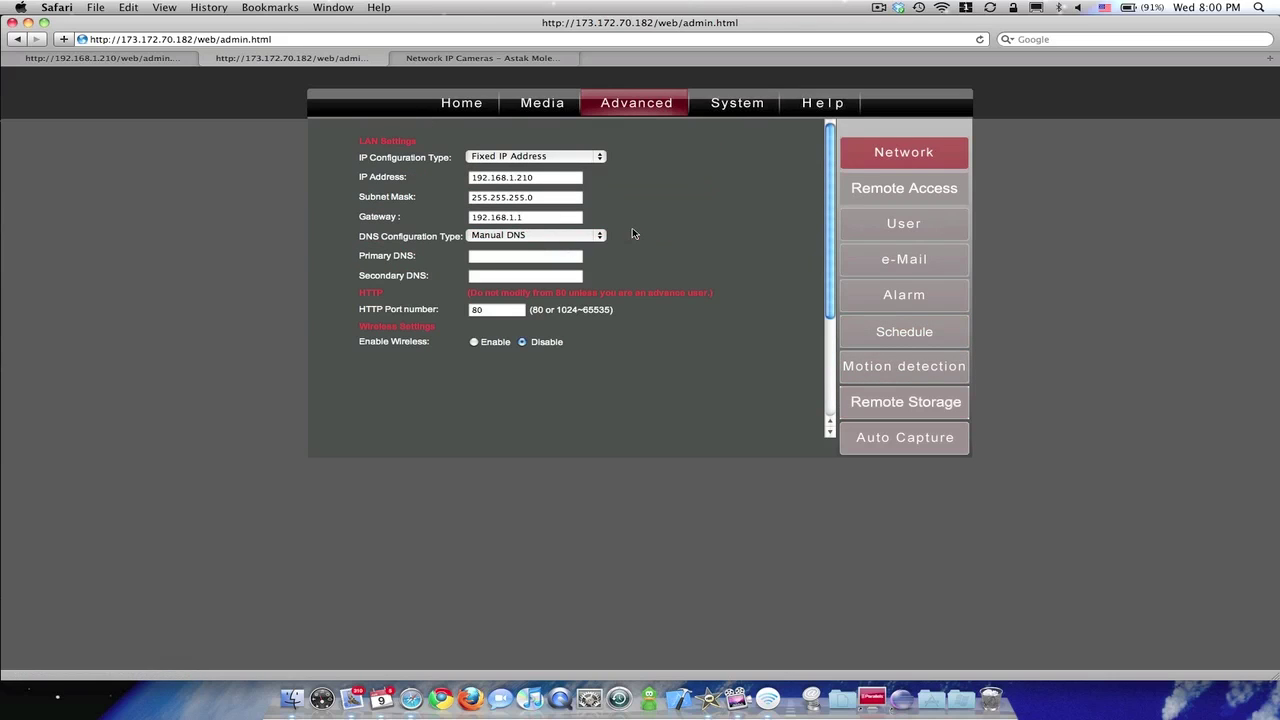
left_click(859, 219)
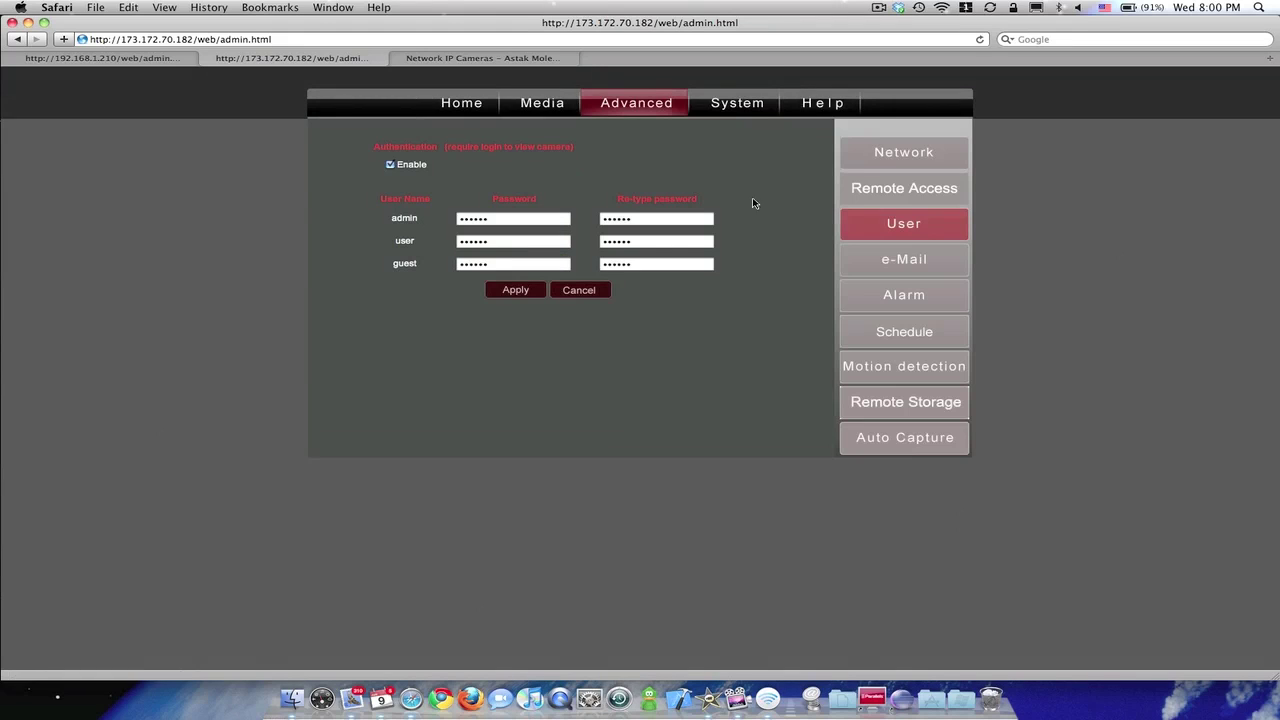